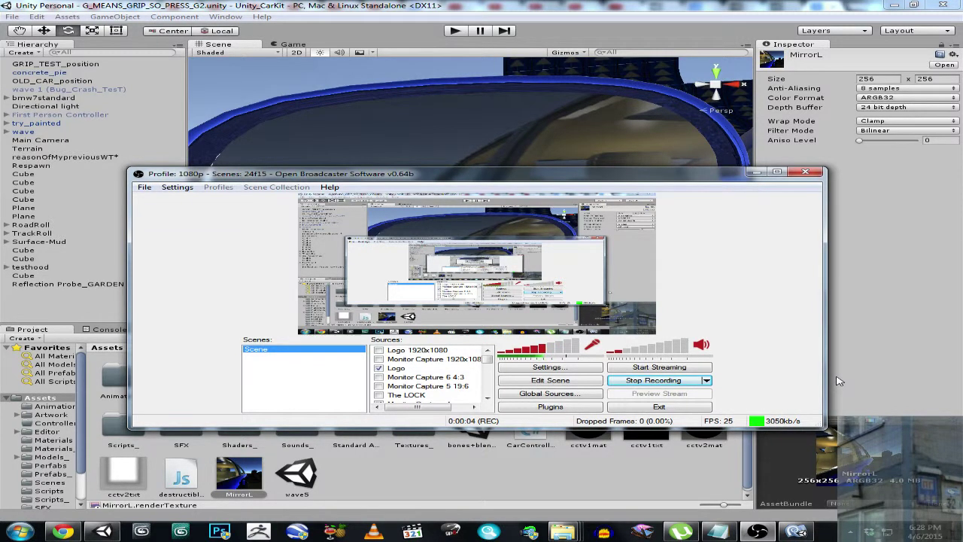
Bring the Unity editor with the car-mirror scene in front of the OBS window.
{"action": "left_click", "coordinate": [686, 12]}
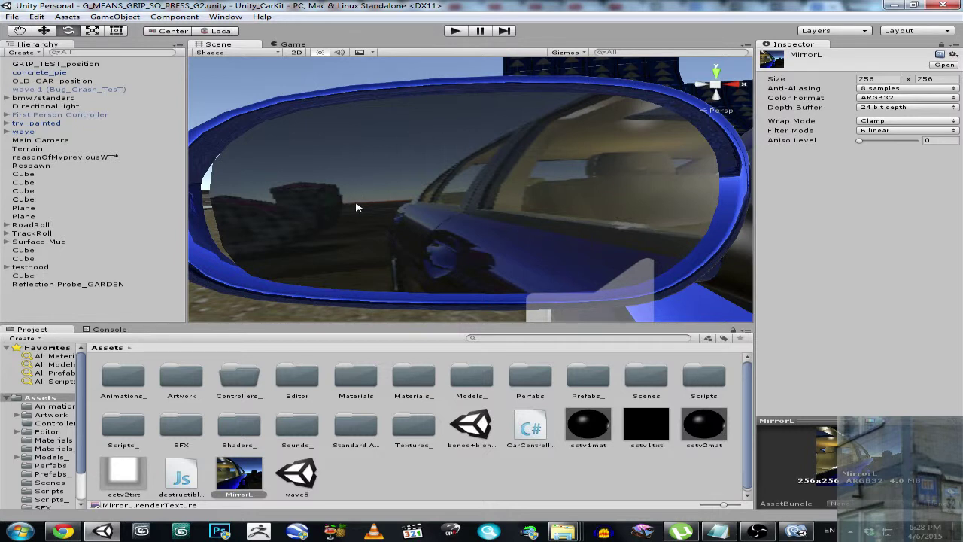
Deactivate the chrome NEW mirror object and activate the original chrome mirror.
{"action": "left_click", "coordinate": [317, 185]}
{"action": "scroll", "coordinate": [122, 287], "scroll_direction": "down", "scroll_amount": 2}
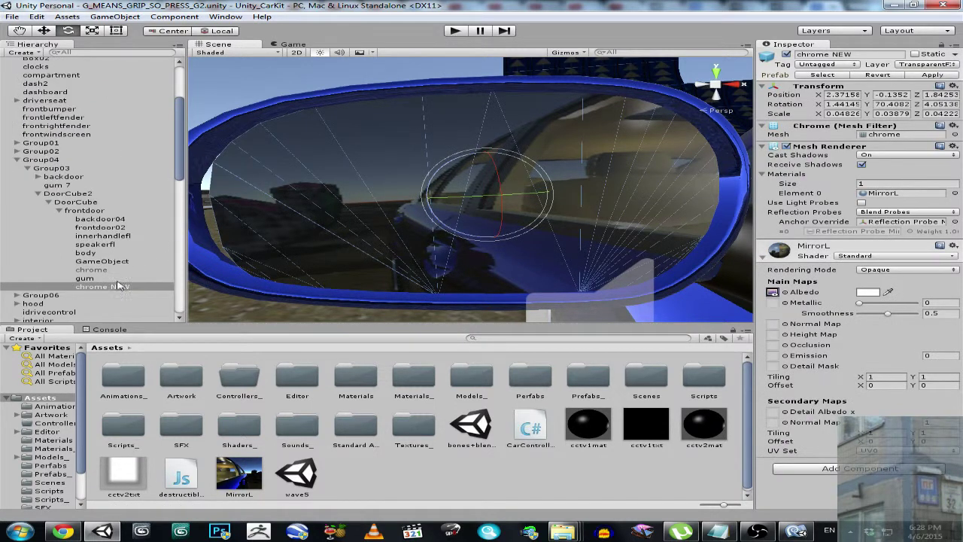
{"action": "left_click", "coordinate": [787, 54]}
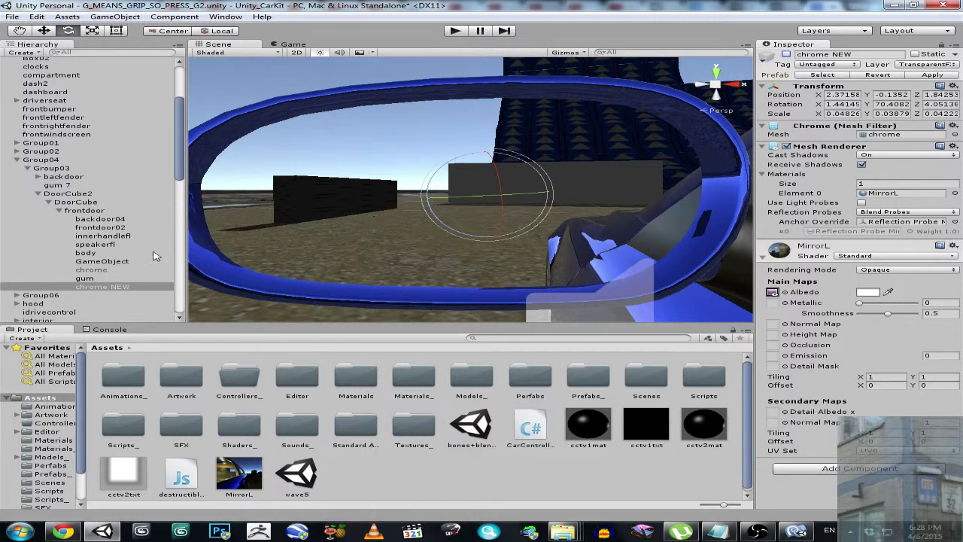
{"action": "scroll", "coordinate": [124, 259], "scroll_direction": "down", "scroll_amount": 2}
{"action": "left_click", "coordinate": [112, 238]}
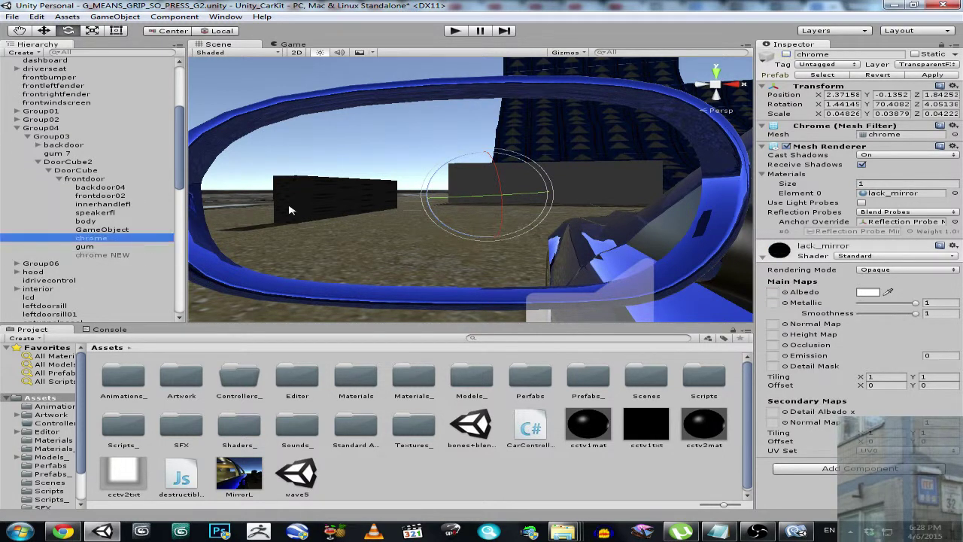
{"action": "left_click", "coordinate": [787, 55]}
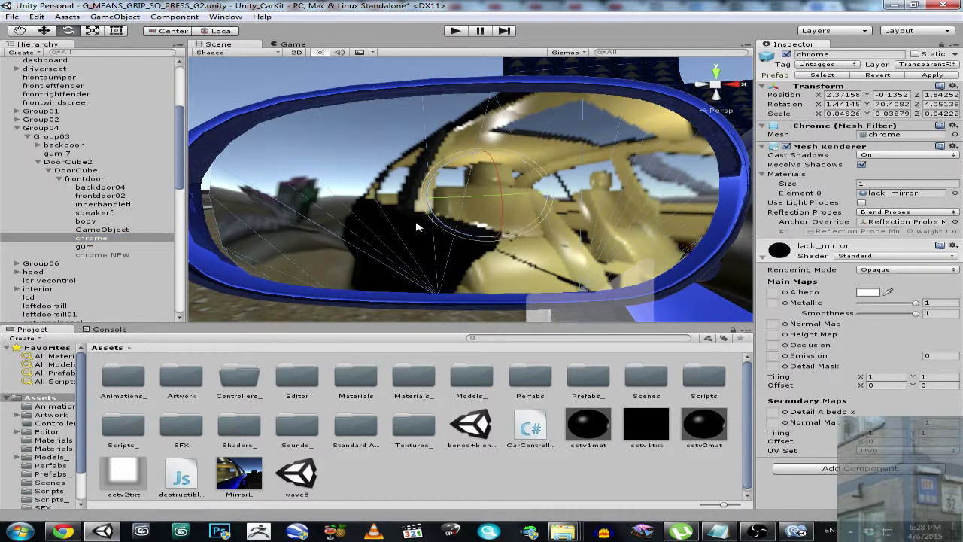
Frame and inspect the chrome side mirror, then select the MirrorL render texture.
{"action": "mouse_move", "coordinate": [418, 226]}
{"action": "left_mouse_down", "text": "alt"}
{"action": "mouse_move", "coordinate": [489, 237]}
{"action": "mouse_move", "coordinate": [478, 226]}
{"action": "left_mouse_up", "text": "alt"}
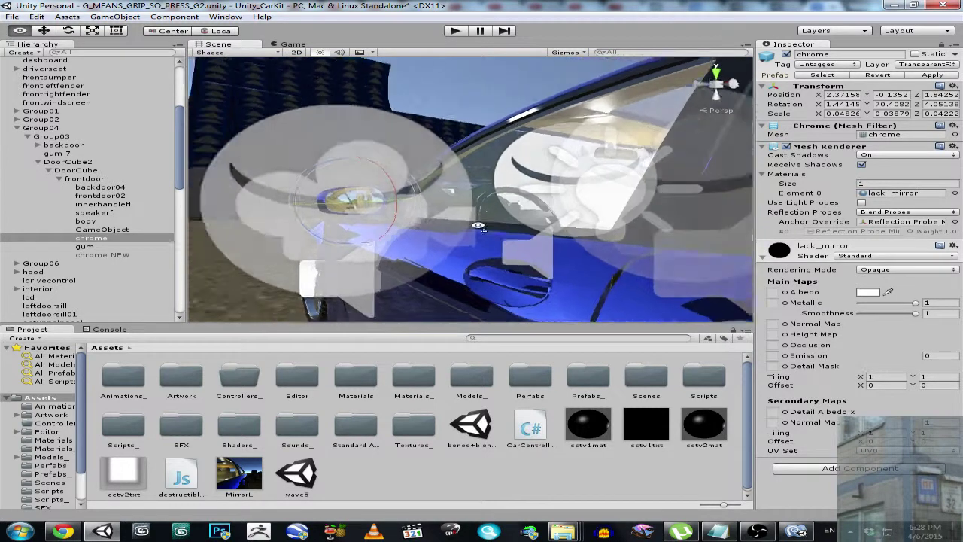
{"action": "key", "text": "f"}
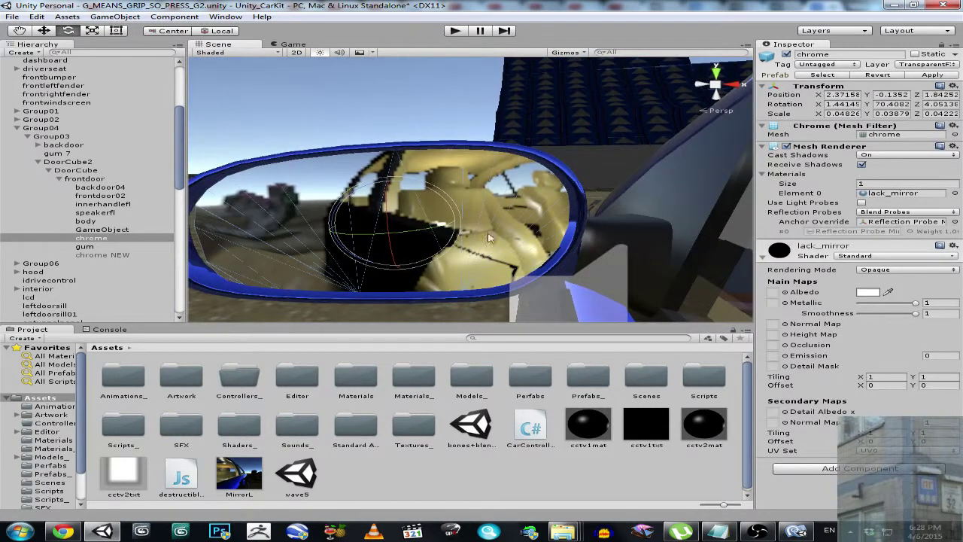
{"action": "mouse_move", "coordinate": [365, 228]}
{"action": "left_mouse_down", "text": "alt"}
{"action": "mouse_move", "coordinate": [521, 268]}
{"action": "mouse_move", "coordinate": [325, 161]}
{"action": "mouse_move", "coordinate": [546, 173]}
{"action": "mouse_move", "coordinate": [471, 183]}
{"action": "left_mouse_up", "text": "alt"}
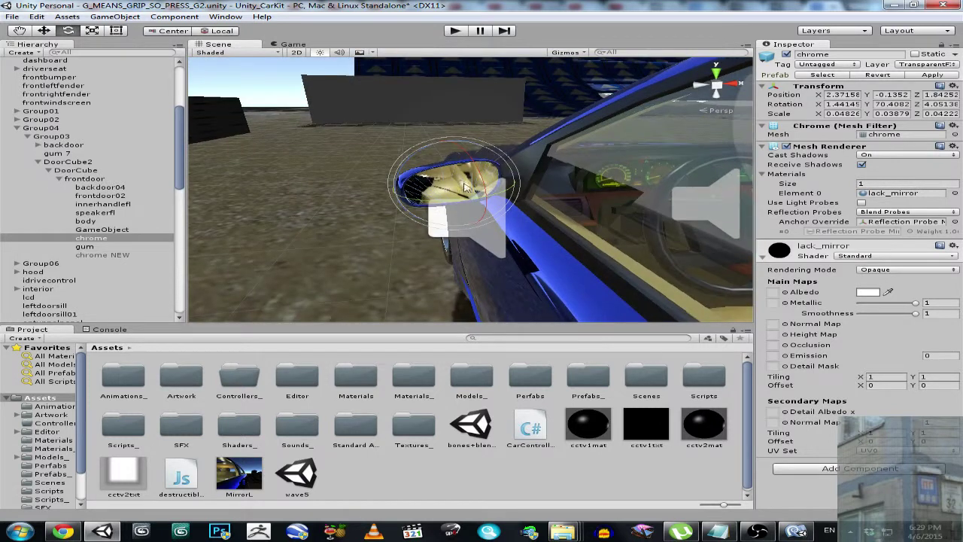
{"action": "left_click_drag", "start_coordinate": [530, 262], "coordinate": [513, 254], "text": "alt"}
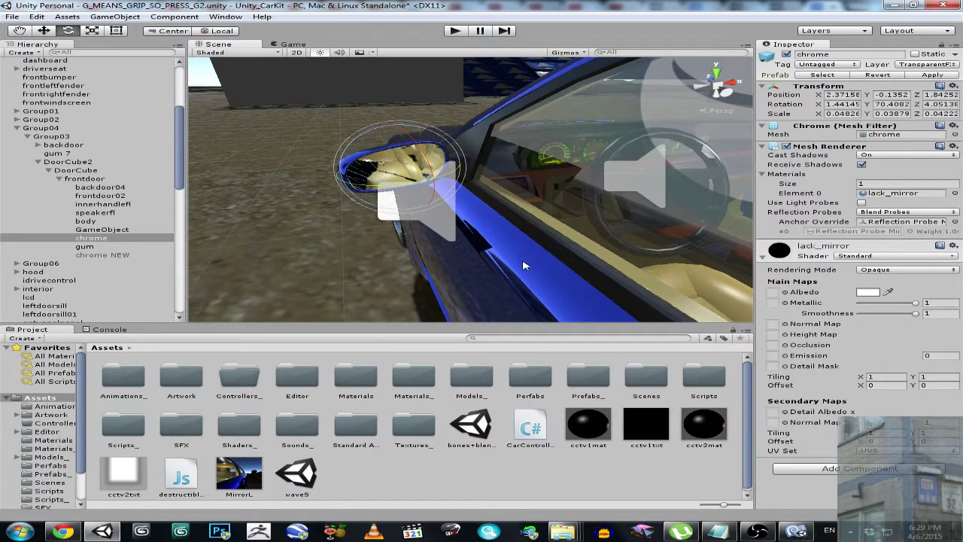
{"action": "key", "text": "f"}
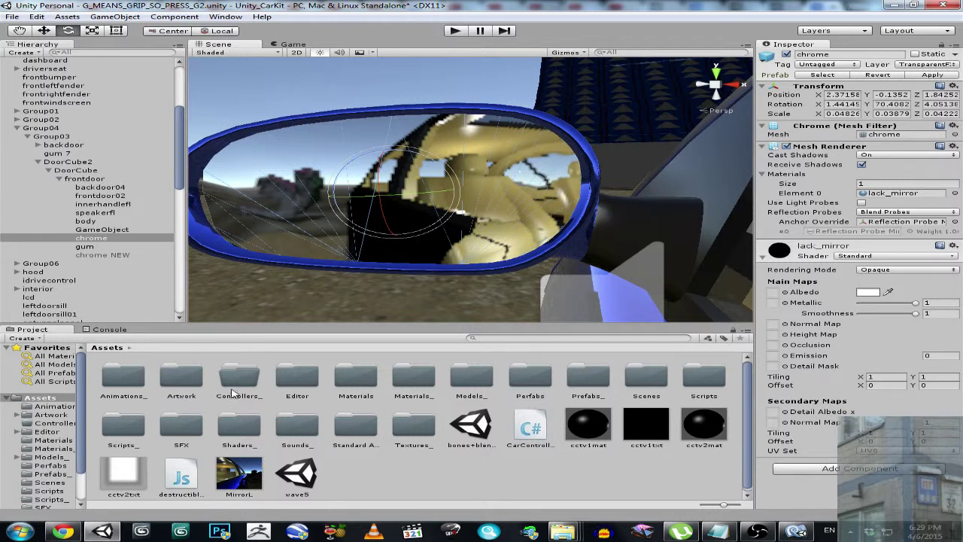
{"action": "left_click", "coordinate": [242, 470]}
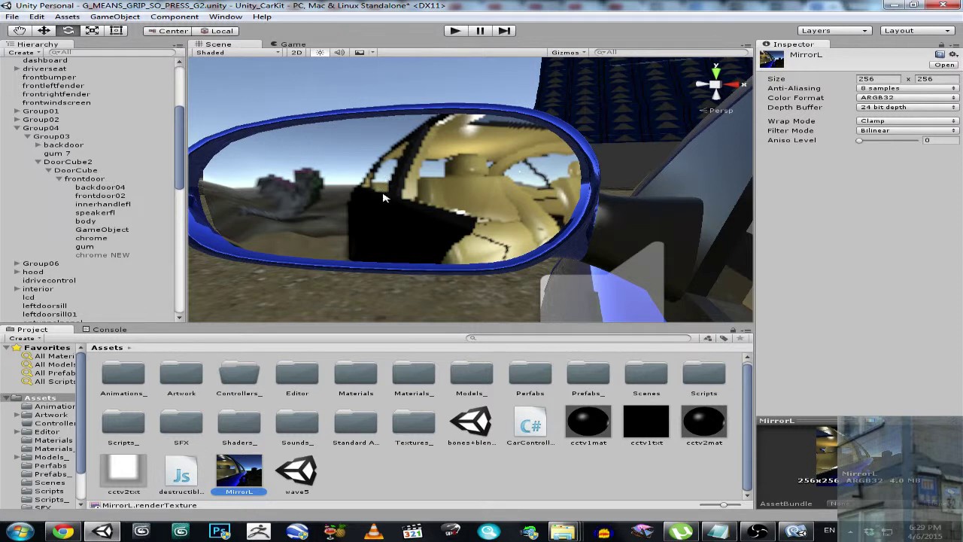
Compare the chrome and chrome NEW mirror materials, reselect chrome, and start creating an empty GameObject.
{"action": "mouse_move", "coordinate": [311, 215]}
{"action": "left_mouse_down", "text": "alt"}
{"action": "mouse_move", "coordinate": [430, 200]}
{"action": "mouse_move", "coordinate": [459, 216]}
{"action": "mouse_move", "coordinate": [399, 254]}
{"action": "left_mouse_up", "text": "alt"}
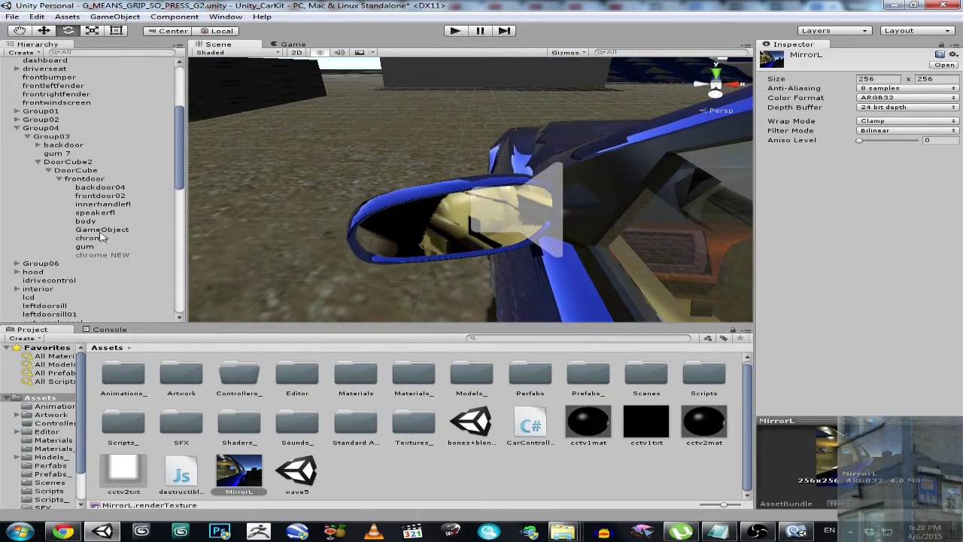
{"action": "left_click", "coordinate": [98, 239]}
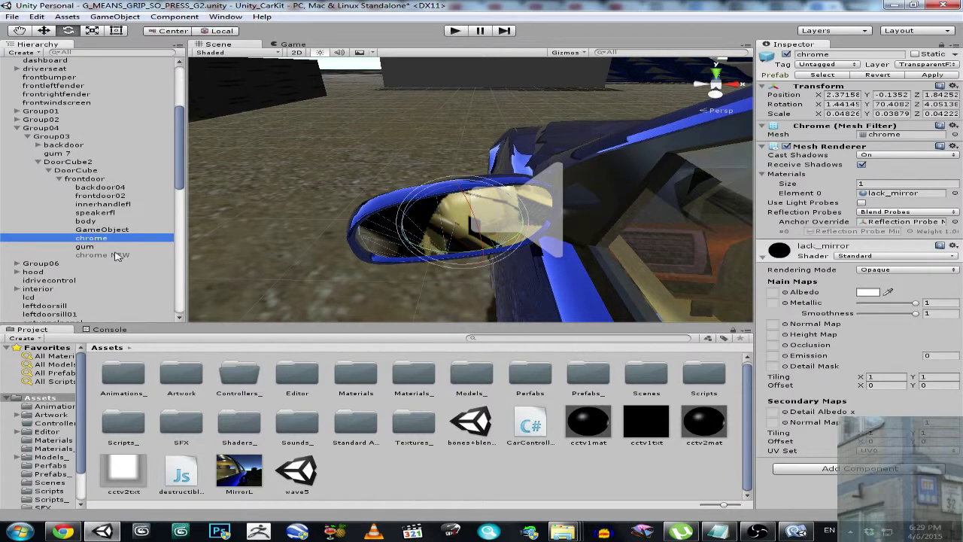
{"action": "left_click", "coordinate": [115, 255]}
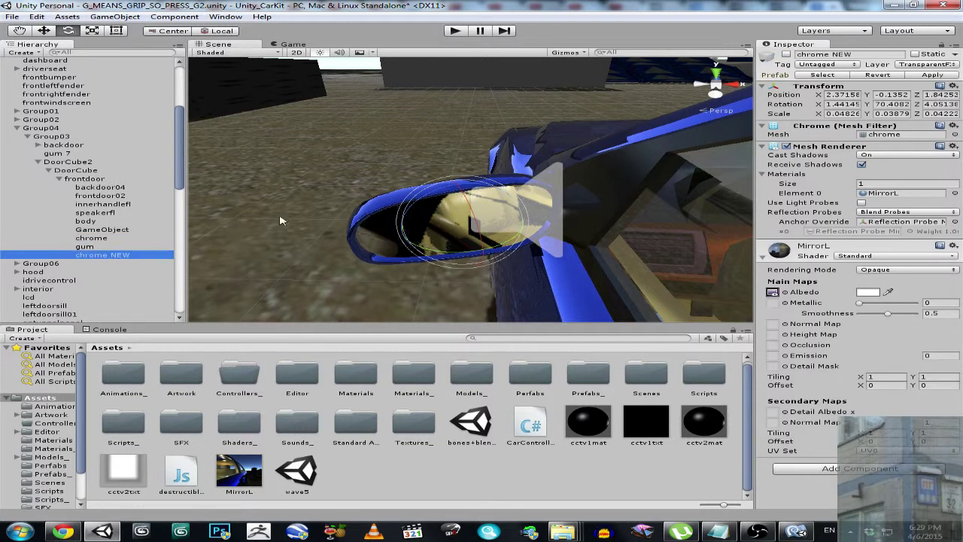
{"action": "left_click", "coordinate": [109, 241]}
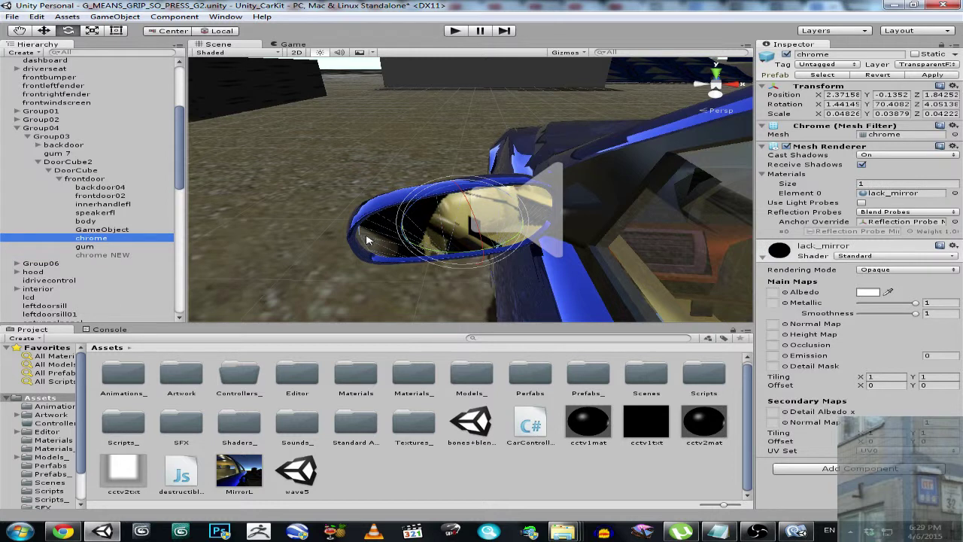
{"action": "left_click_drag", "start_coordinate": [429, 229], "coordinate": [474, 215], "text": "alt"}
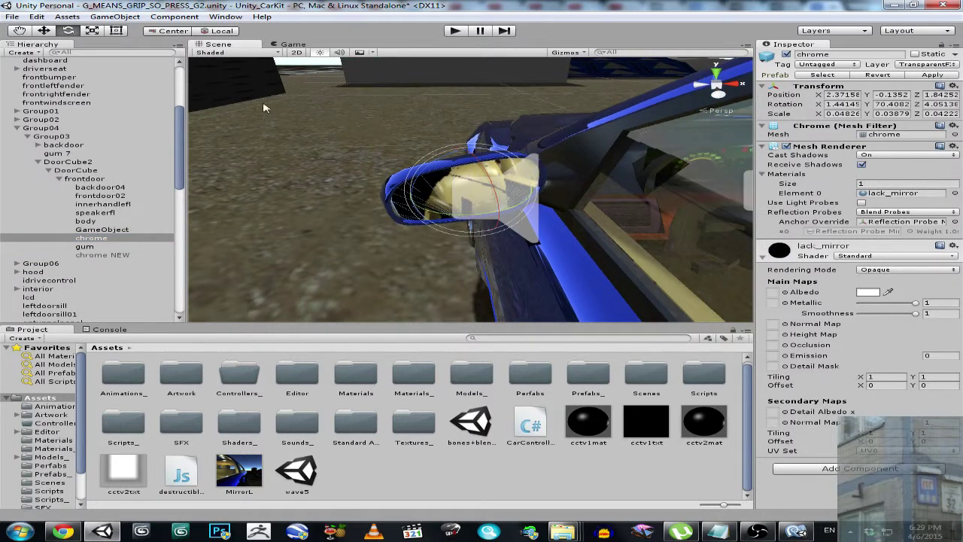
{"action": "left_click", "coordinate": [117, 17]}
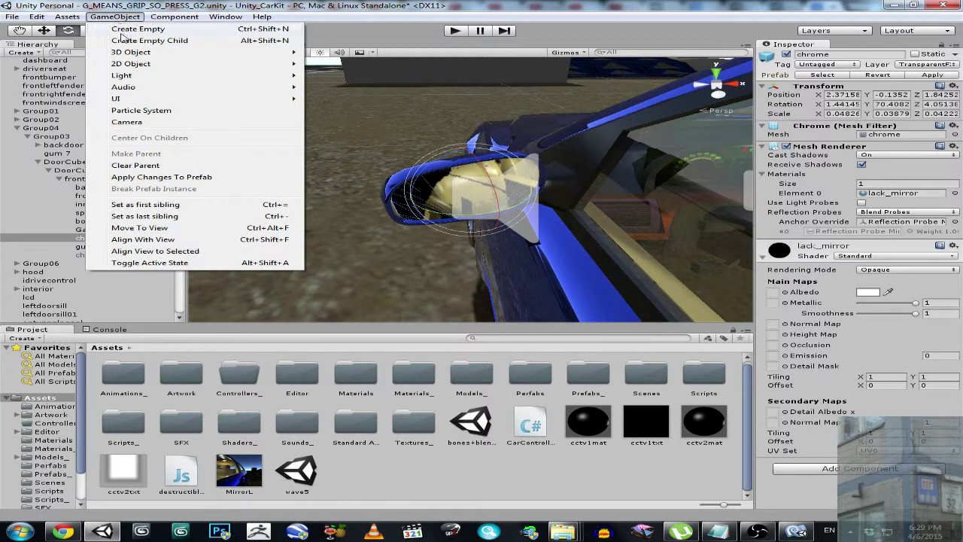
Create an empty GameObject with a Camera component, rotated about 150° on Y toward the interior.
{"action": "left_click", "coordinate": [130, 31]}
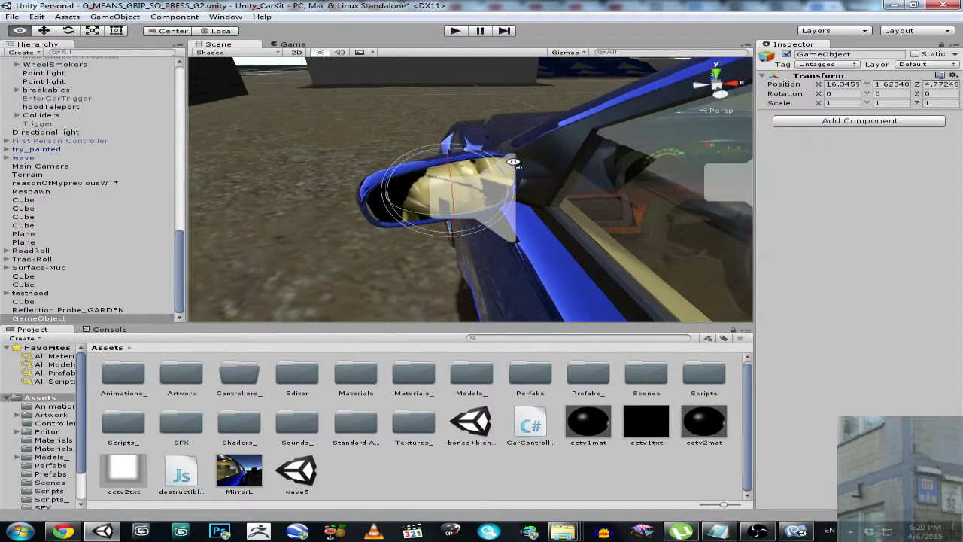
{"action": "left_click_drag", "start_coordinate": [244, 85], "coordinate": [316, 98], "text": "alt"}
{"action": "left_click", "coordinate": [828, 121]}
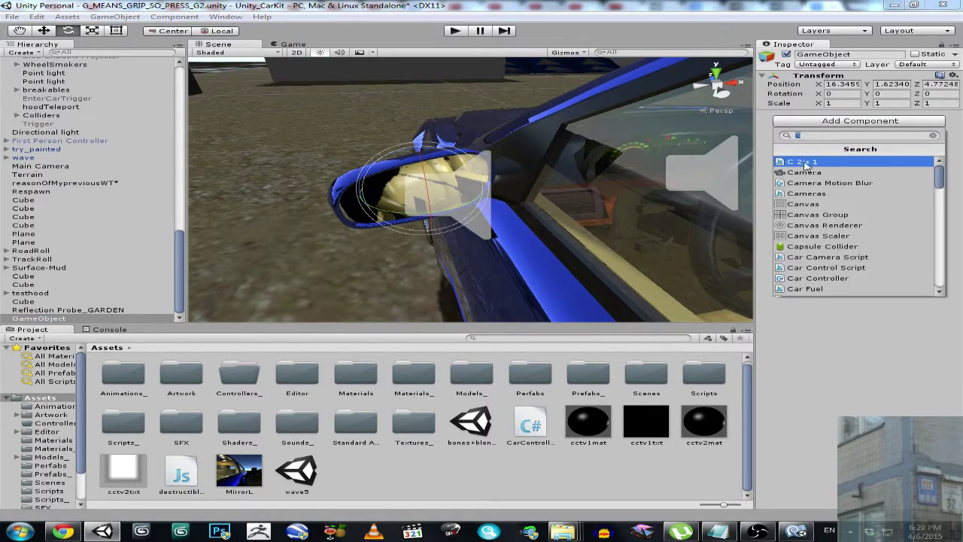
{"action": "left_click", "coordinate": [804, 173]}
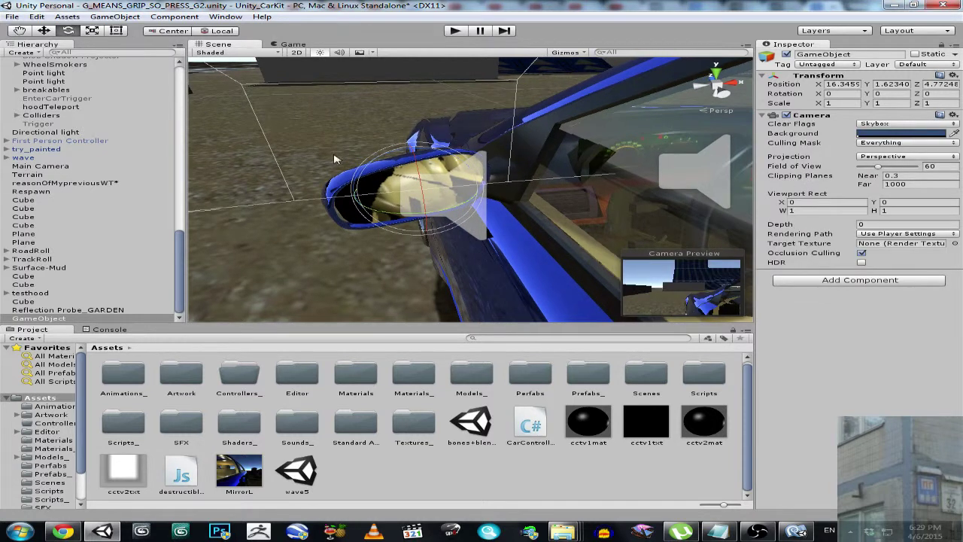
{"action": "mouse_move", "coordinate": [447, 214]}
{"action": "left_mouse_down"}
{"action": "mouse_move", "coordinate": [435, 216]}
{"action": "mouse_move", "coordinate": [440, 239]}
{"action": "left_mouse_up"}
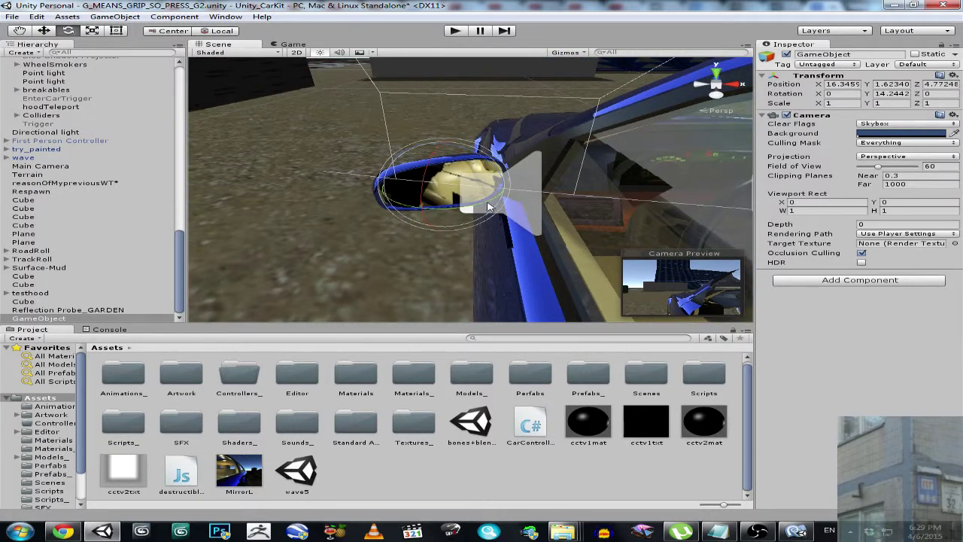
{"action": "mouse_move", "coordinate": [485, 208]}
{"action": "left_mouse_down"}
{"action": "mouse_move", "coordinate": [332, 214]}
{"action": "mouse_move", "coordinate": [383, 180]}
{"action": "mouse_move", "coordinate": [401, 211]}
{"action": "mouse_move", "coordinate": [440, 224]}
{"action": "left_mouse_up"}
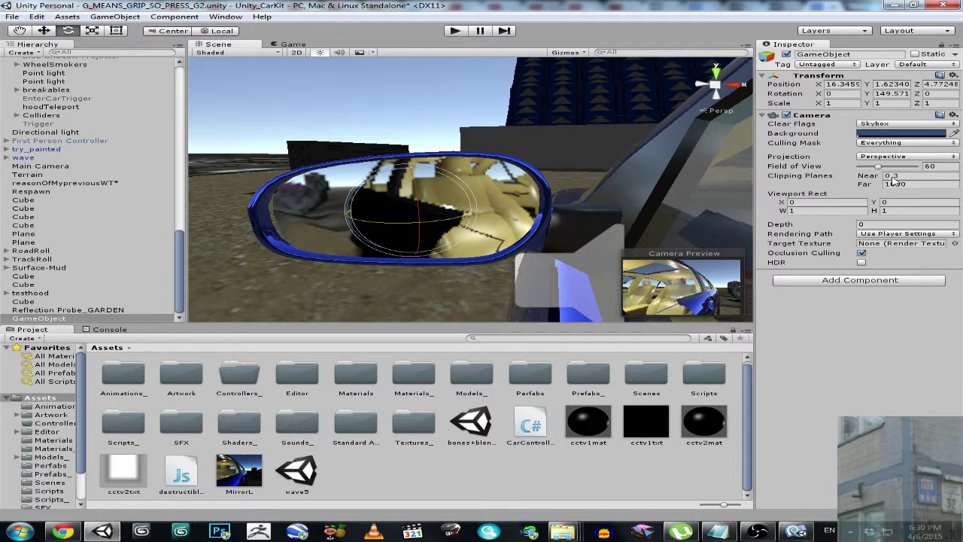
Set the mirror camera's near clipping plane to 0.1.
{"action": "left_click", "coordinate": [894, 176]}
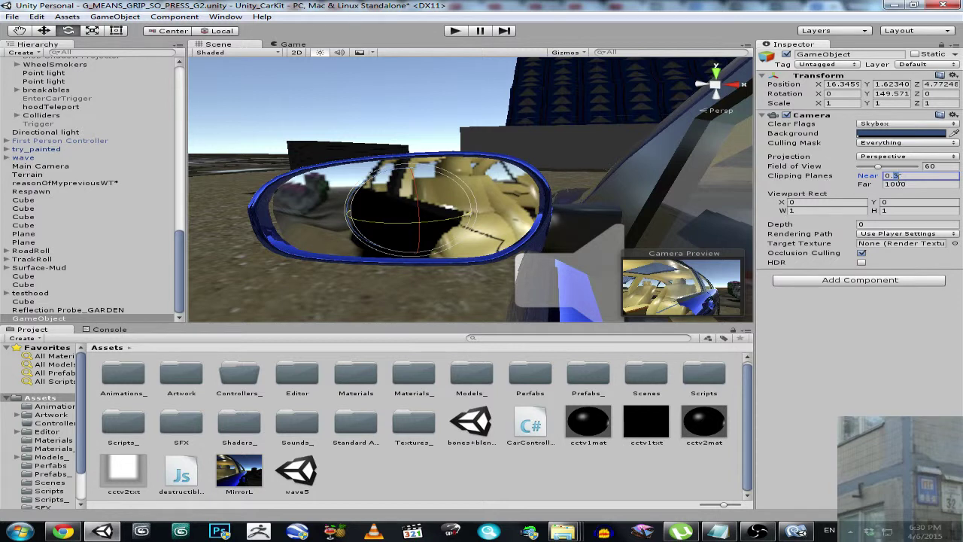
{"action": "type", "text": "0.1"}
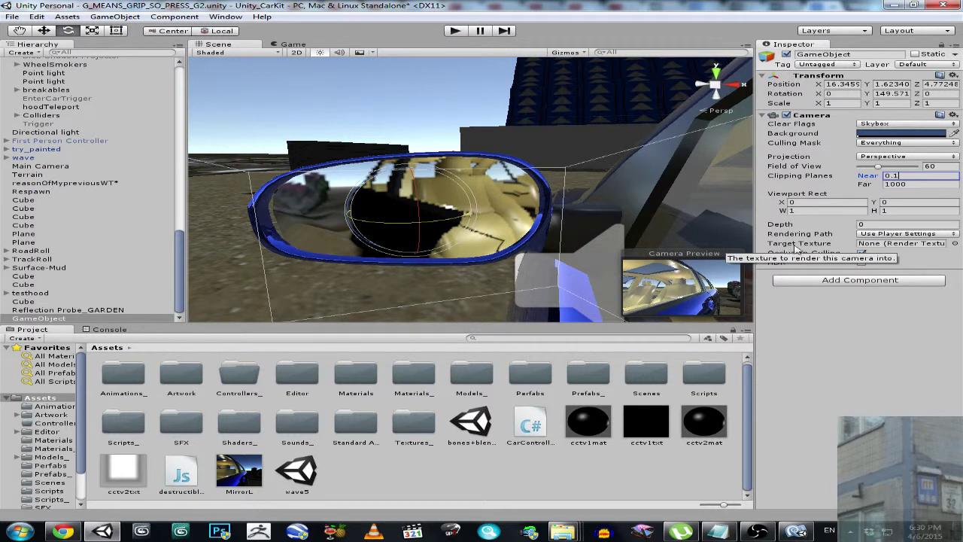
Assign MirrorL as the mirror camera's Target Texture.
{"action": "left_click", "coordinate": [955, 244]}
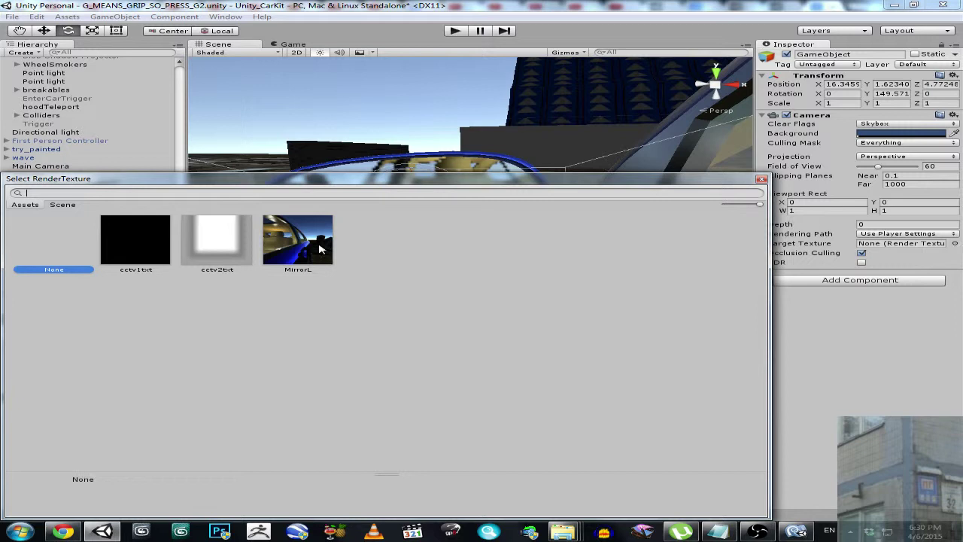
{"action": "left_click", "coordinate": [300, 241]}
{"action": "left_click", "coordinate": [761, 179]}
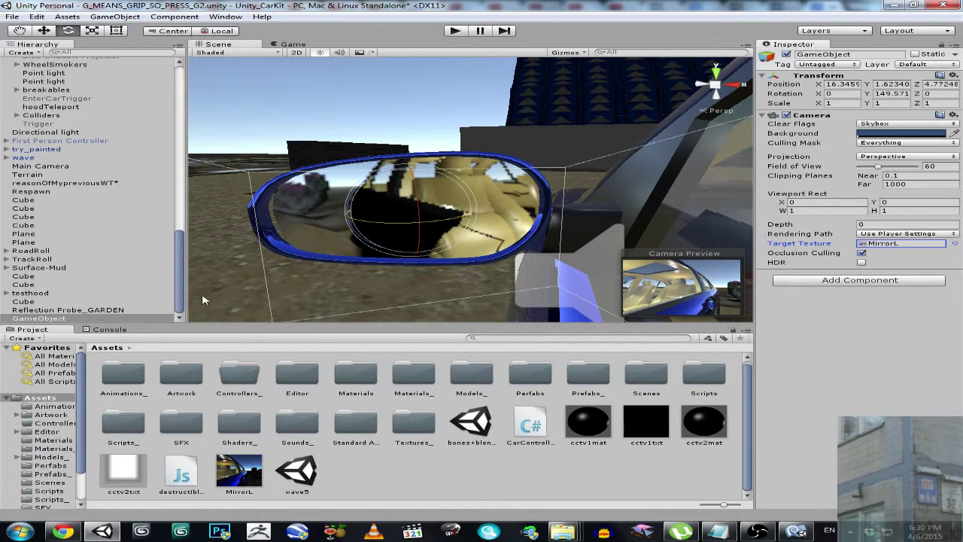
Parent the mirror camera under DoorCube > frontdoor in the Hierarchy.
{"action": "left_click", "coordinate": [181, 291]}
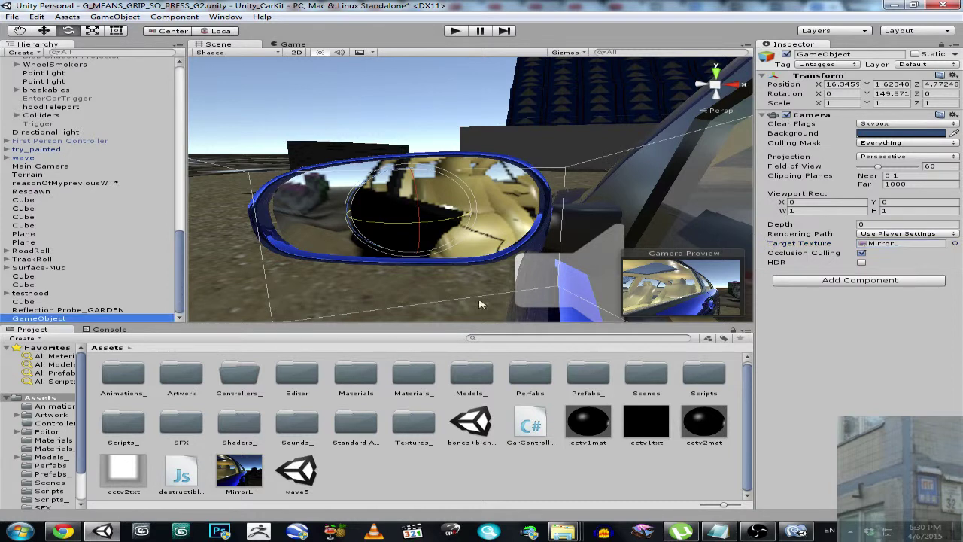
{"action": "left_click", "coordinate": [441, 224]}
{"action": "scroll", "coordinate": [67, 226], "scroll_direction": "up", "scroll_amount": 3}
{"action": "scroll", "coordinate": [72, 113], "scroll_direction": "up", "scroll_amount": 3}
{"action": "scroll", "coordinate": [76, 53], "scroll_direction": "up", "scroll_amount": 2}
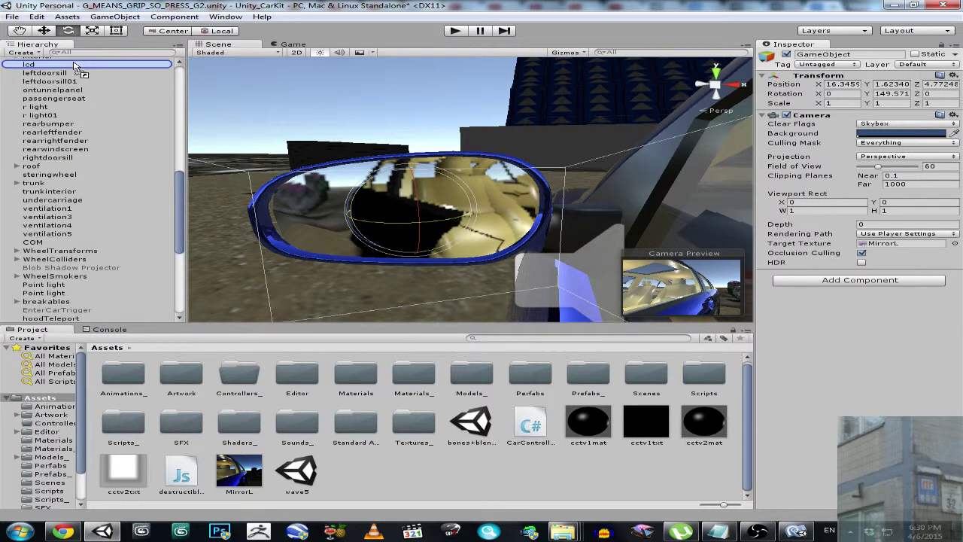
{"action": "scroll", "coordinate": [77, 56], "scroll_direction": "up", "scroll_amount": 2}
{"action": "scroll", "coordinate": [79, 61], "scroll_direction": "up", "scroll_amount": 2}
{"action": "scroll", "coordinate": [81, 66], "scroll_direction": "up", "scroll_amount": 2}
{"action": "left_click_drag", "start_coordinate": [79, 64], "coordinate": [101, 56]}
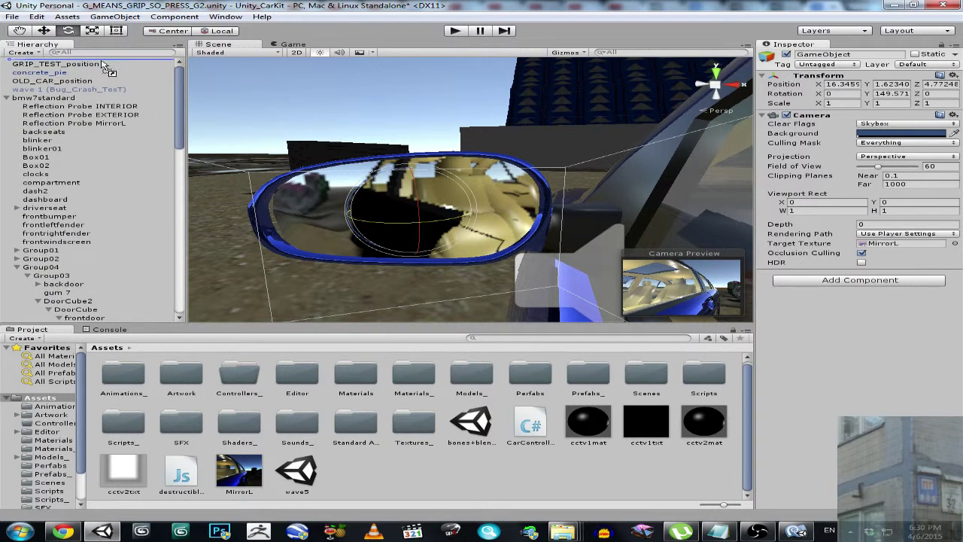
{"action": "mouse_move", "coordinate": [102, 56]}
{"action": "left_mouse_down"}
{"action": "mouse_move", "coordinate": [90, 315]}
{"action": "mouse_move", "coordinate": [87, 282]}
{"action": "mouse_move", "coordinate": [106, 282]}
{"action": "left_mouse_up"}
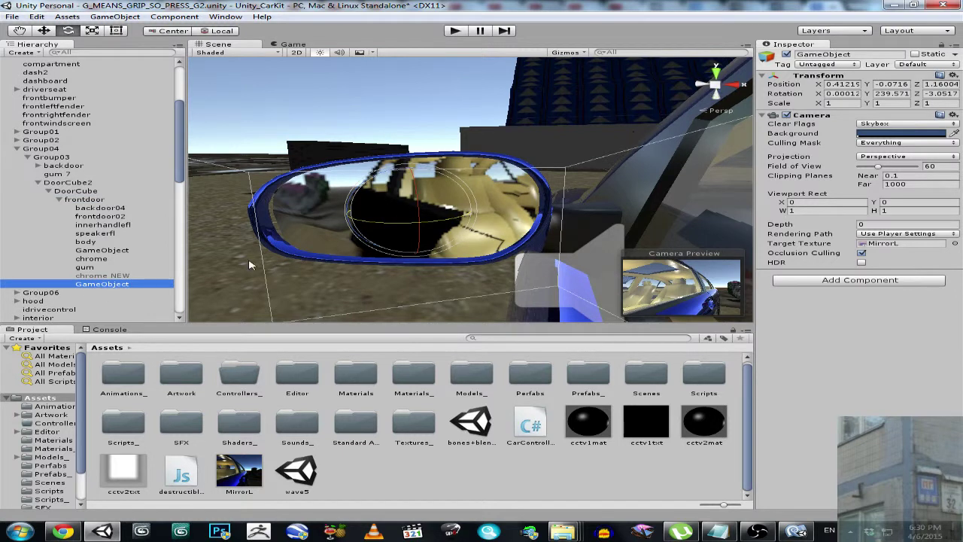
{"action": "left_click", "coordinate": [90, 201]}
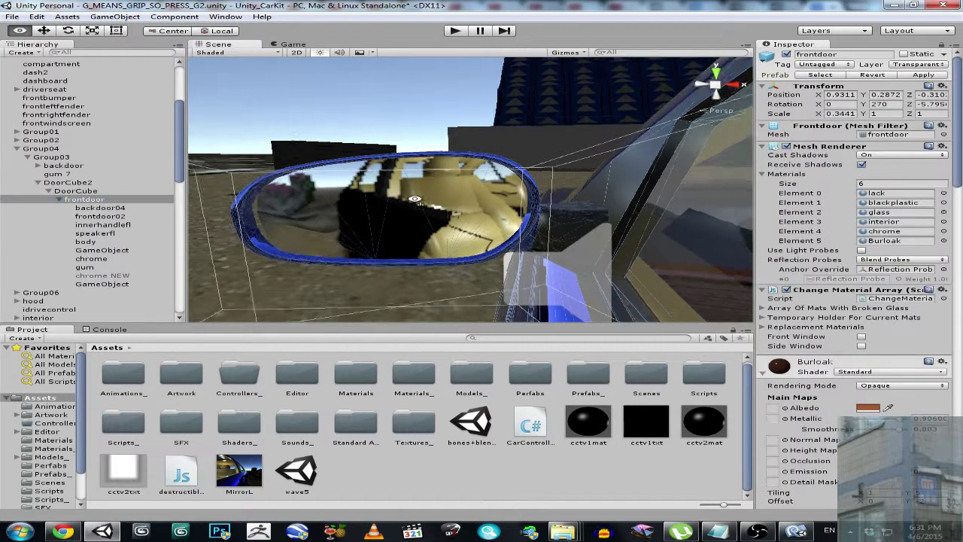
{"action": "left_click_drag", "start_coordinate": [451, 226], "coordinate": [407, 230], "text": "alt"}
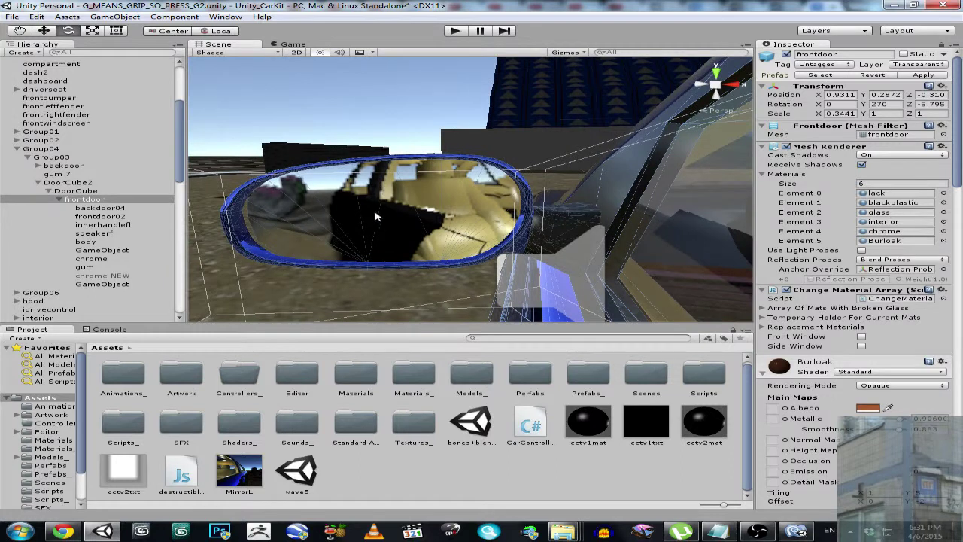
{"action": "left_click", "coordinate": [107, 284]}
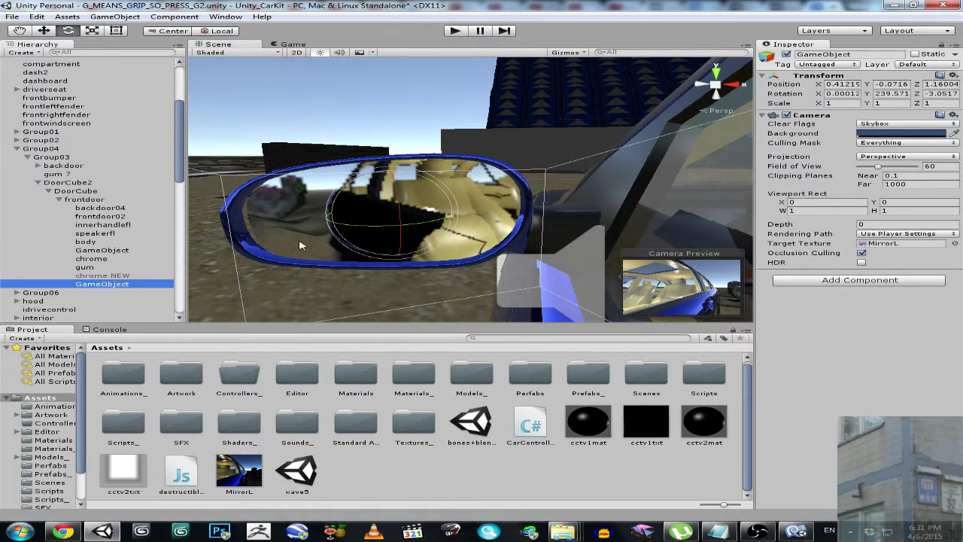
{"action": "left_click", "coordinate": [105, 276]}
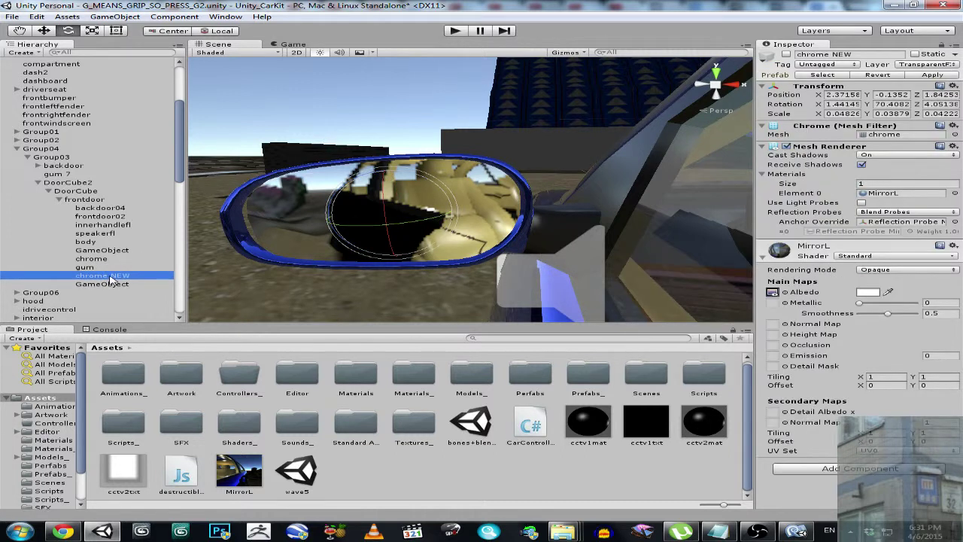
{"action": "left_click", "coordinate": [99, 260]}
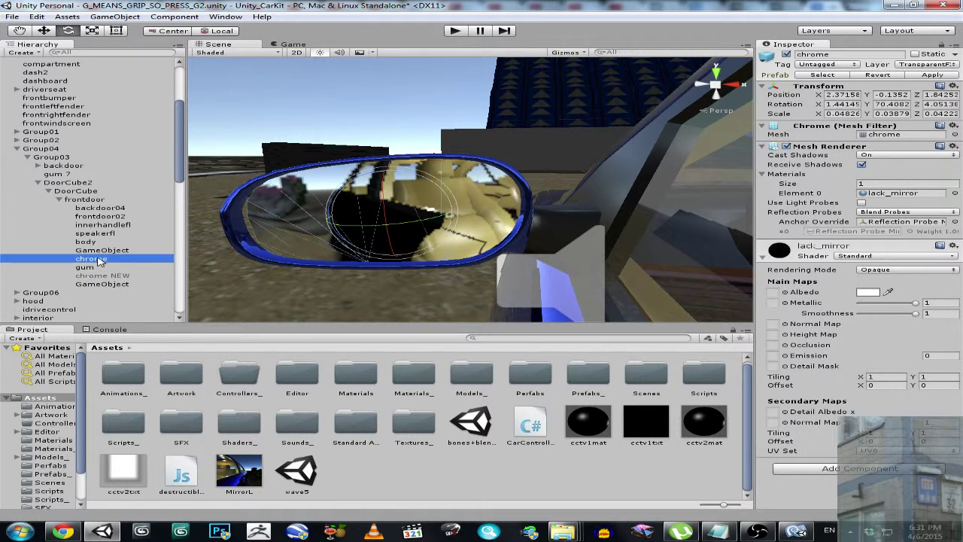
Duplicate chrome, deactivate the original, and apply the MirrorL material to chrome 1.
{"action": "key", "text": "ctrl+d"}
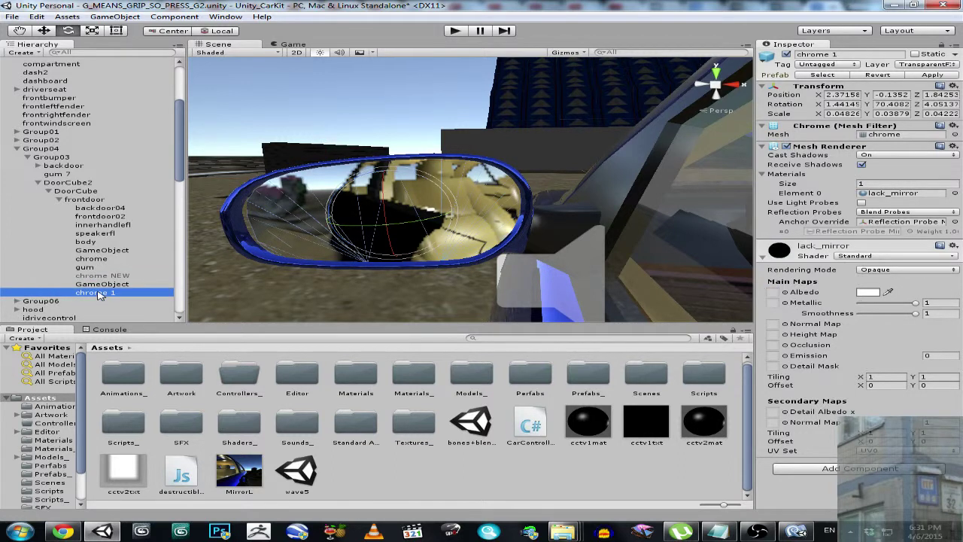
{"action": "left_click", "coordinate": [98, 259]}
{"action": "left_click", "coordinate": [786, 55]}
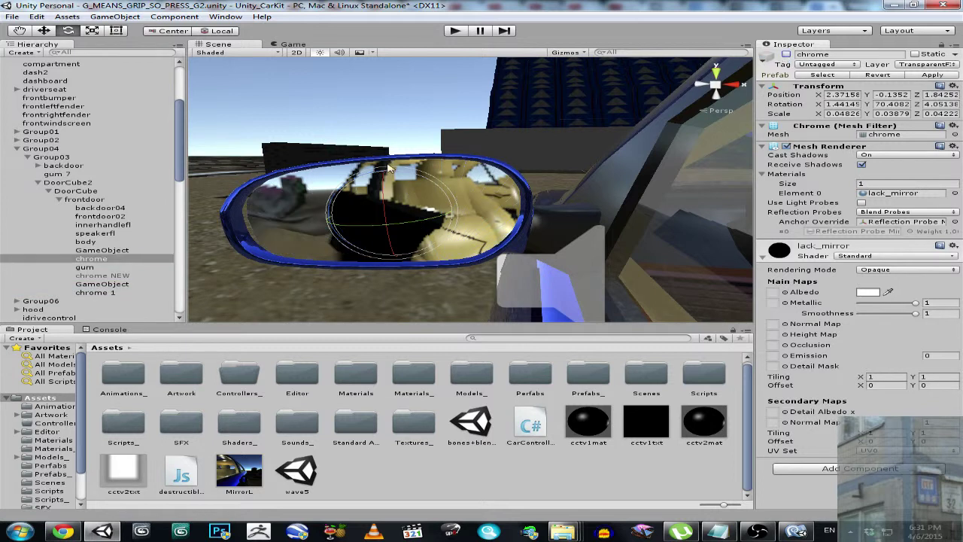
{"action": "left_click", "coordinate": [107, 293]}
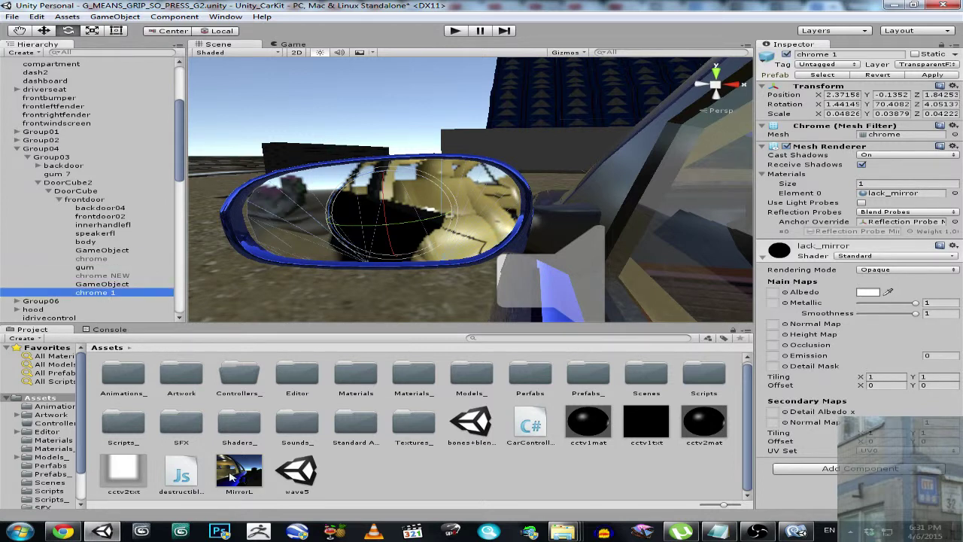
{"action": "left_click_drag", "start_coordinate": [237, 475], "coordinate": [315, 235]}
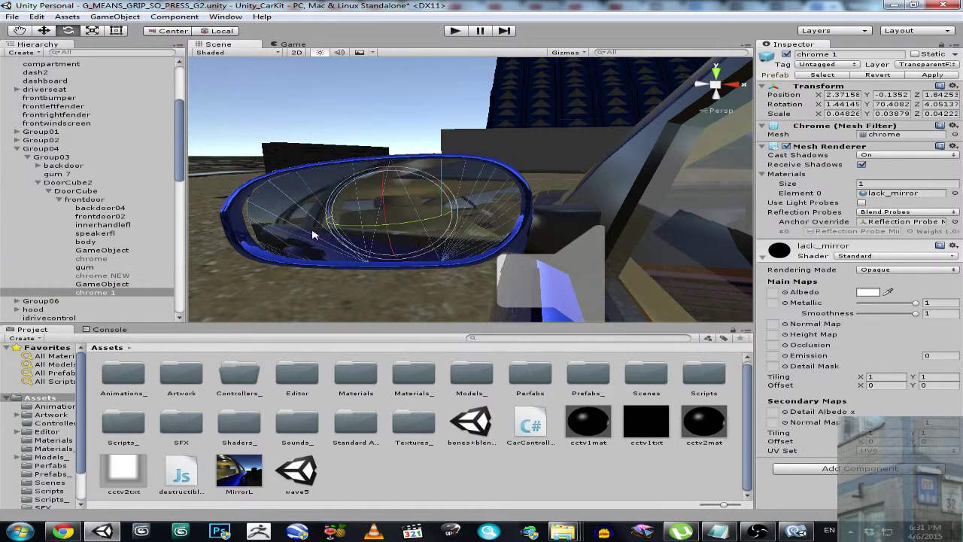
{"action": "right_click_drag", "start_coordinate": [414, 215], "coordinate": [385, 210]}
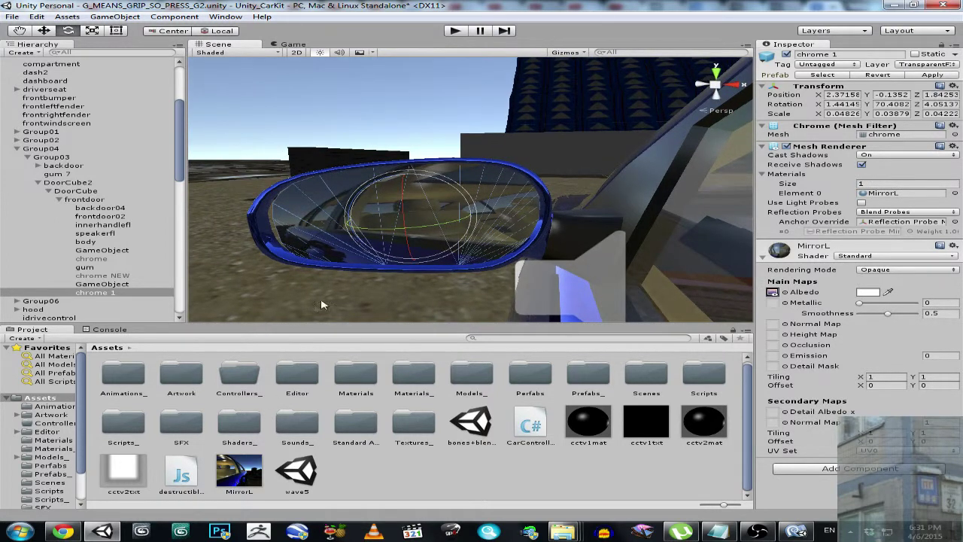
{"action": "left_click", "coordinate": [243, 475]}
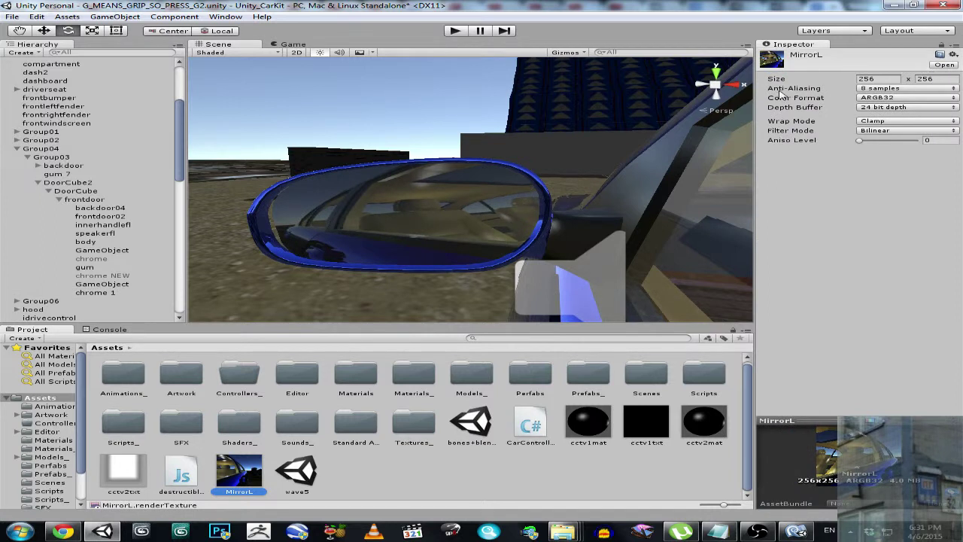
{"action": "left_click", "coordinate": [864, 89]}
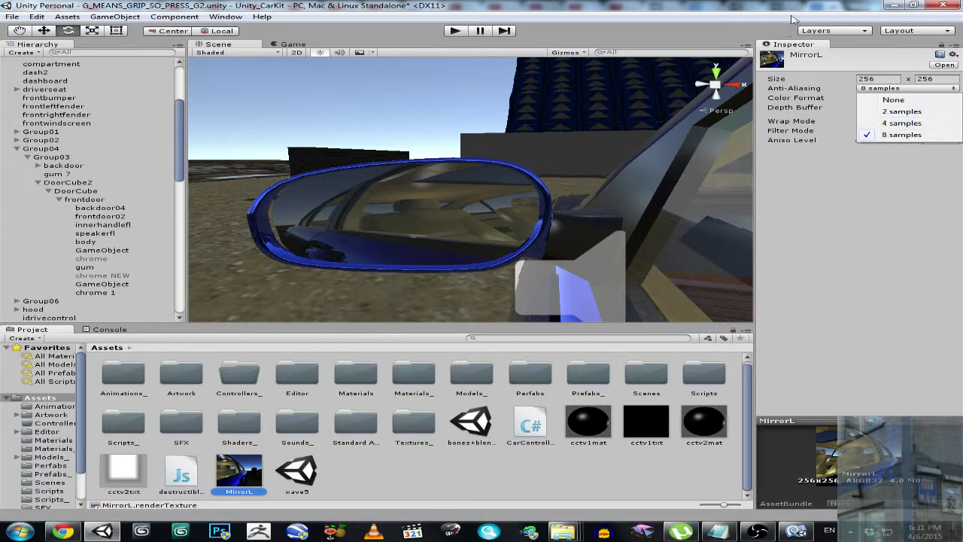
{"action": "left_click", "coordinate": [791, 9]}
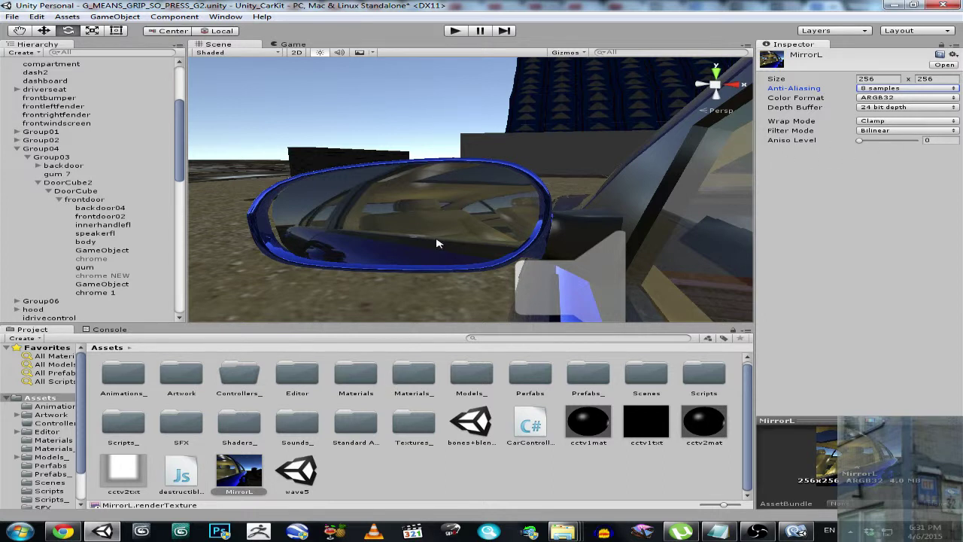
{"action": "mouse_move", "coordinate": [410, 222]}
{"action": "left_mouse_down", "text": "alt"}
{"action": "mouse_move", "coordinate": [652, 210]}
{"action": "mouse_move", "coordinate": [661, 197]}
{"action": "left_mouse_up", "text": "alt"}
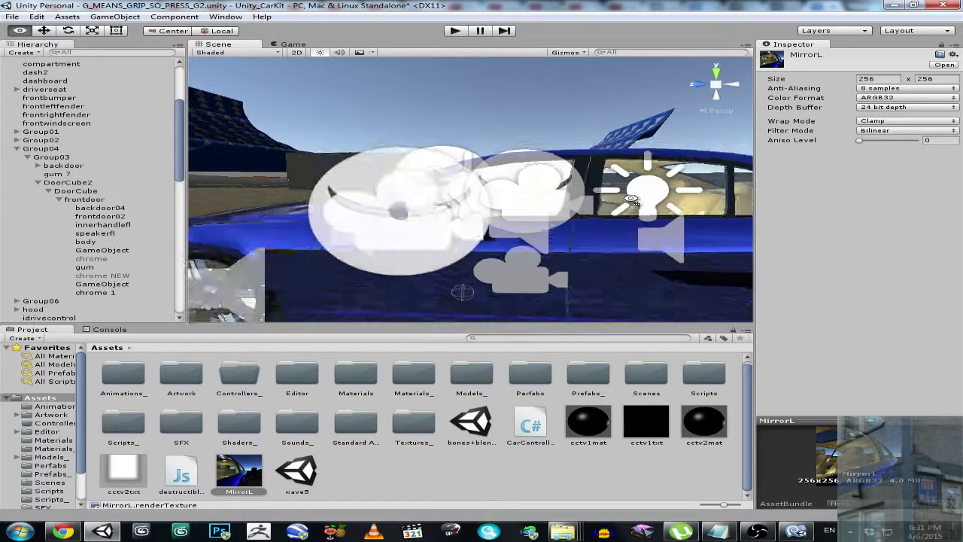
Switch to the Game view and enter Play mode.
{"action": "left_click_drag", "start_coordinate": [662, 197], "coordinate": [353, 84], "text": "alt"}
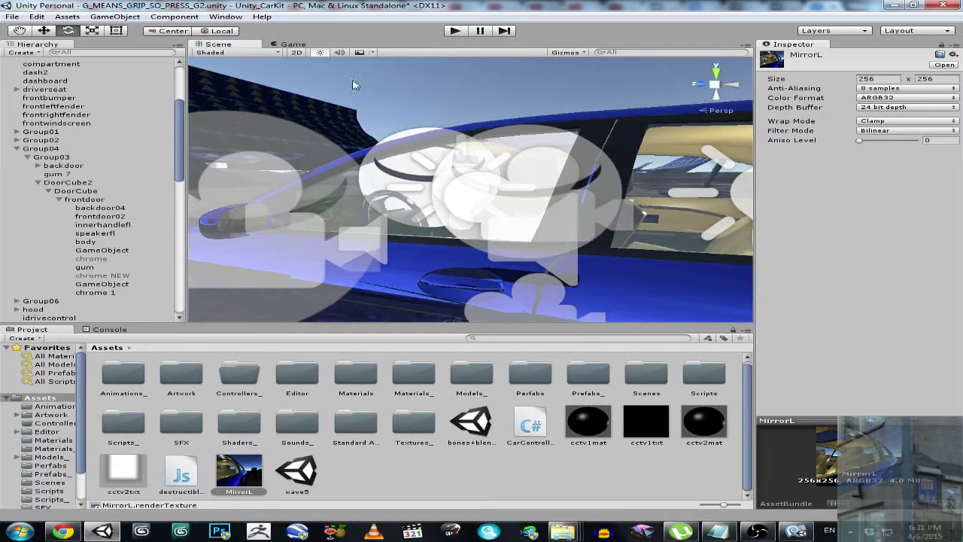
{"action": "left_click", "coordinate": [294, 46]}
{"action": "left_click", "coordinate": [468, 34]}
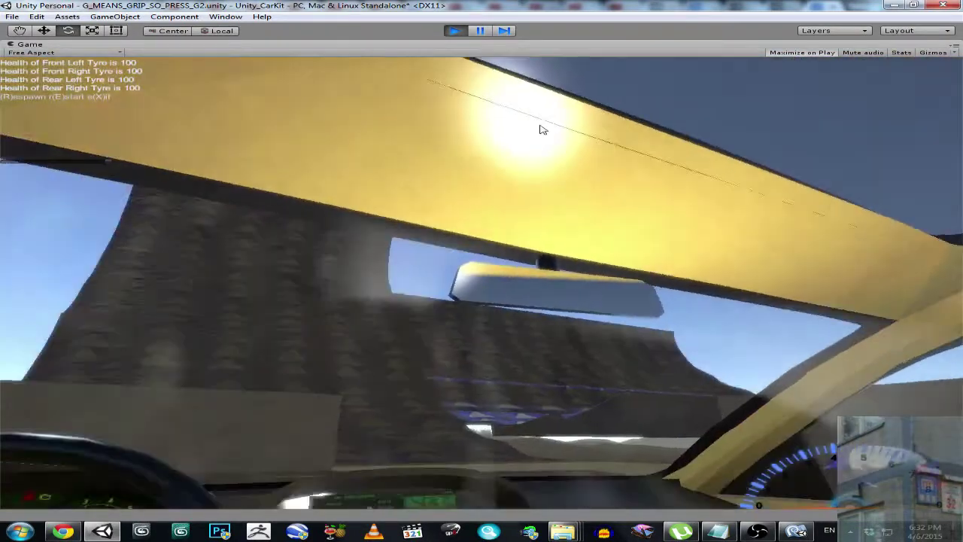
Switch to the chase camera and drive the blue car forward, steering left and right.
{"action": "key", "text": "c"}
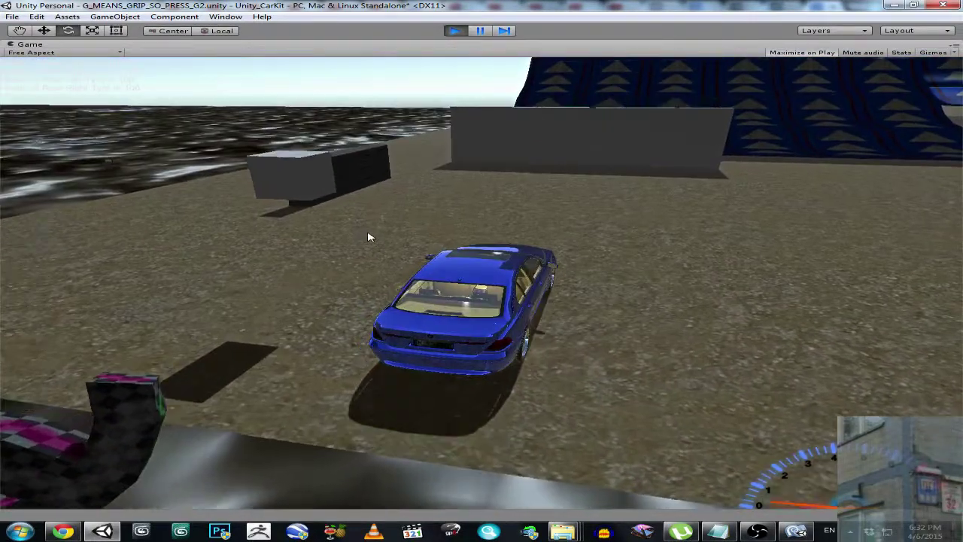
{"action": "key", "text": "Up"}
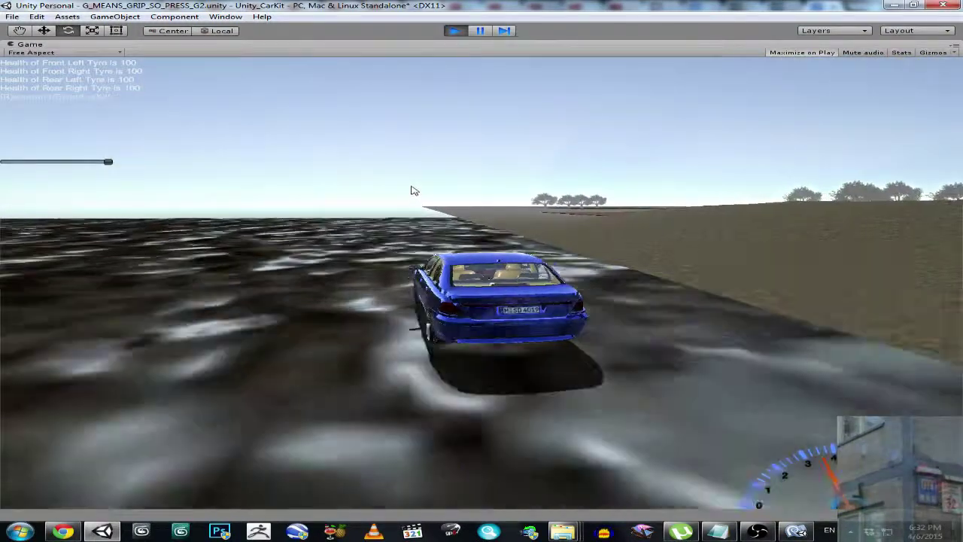
{"action": "key", "text": "Right"}
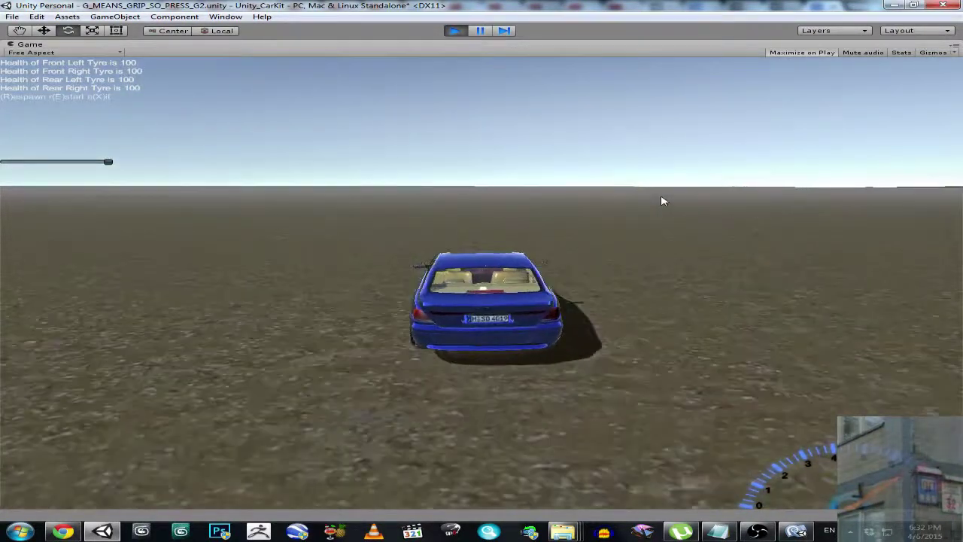
Switch to the driver's-seat view to check the side mirror's live reflection.
{"action": "key", "text": "c"}
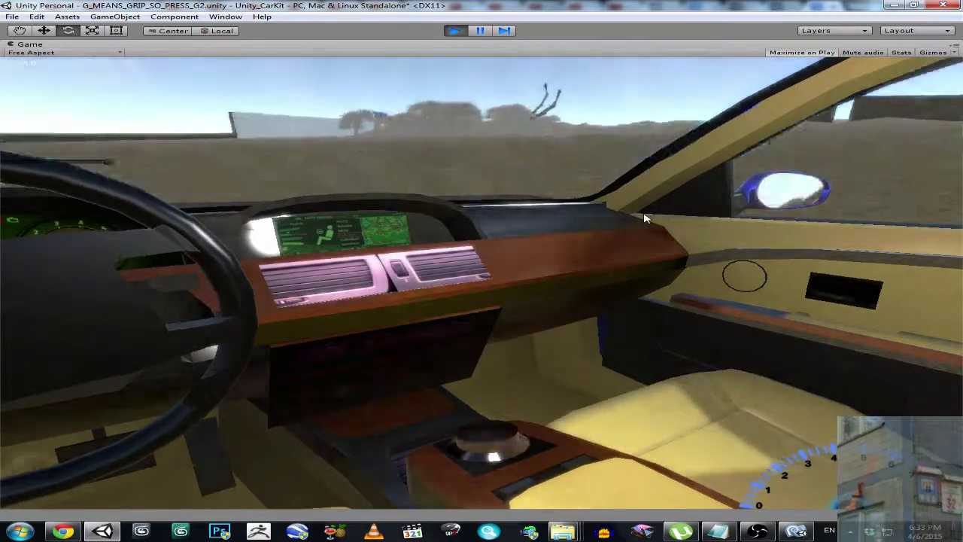
Cycle back to the outside camera views while driving, then respawn the car with R.
{"action": "key", "text": "c"}
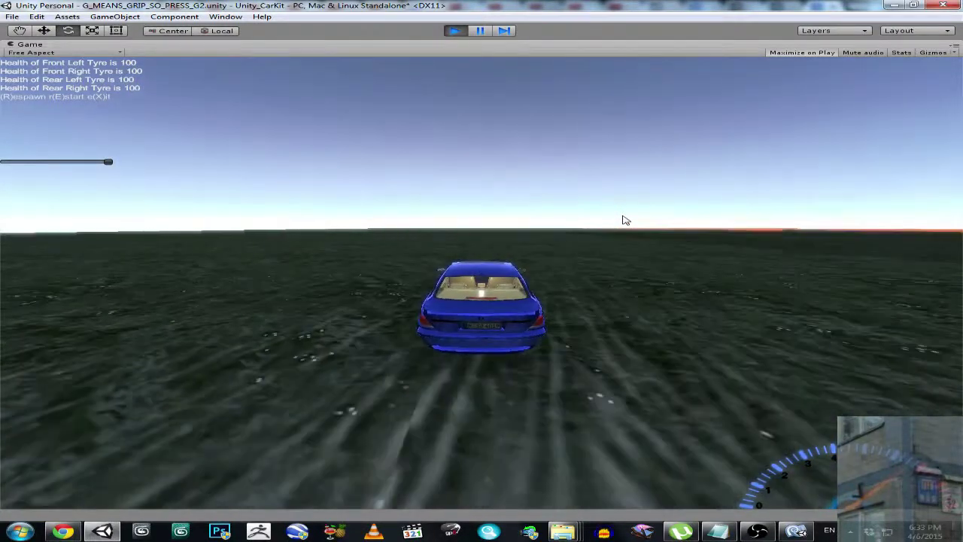
{"action": "key", "text": "c"}
{"action": "key", "text": "c"}
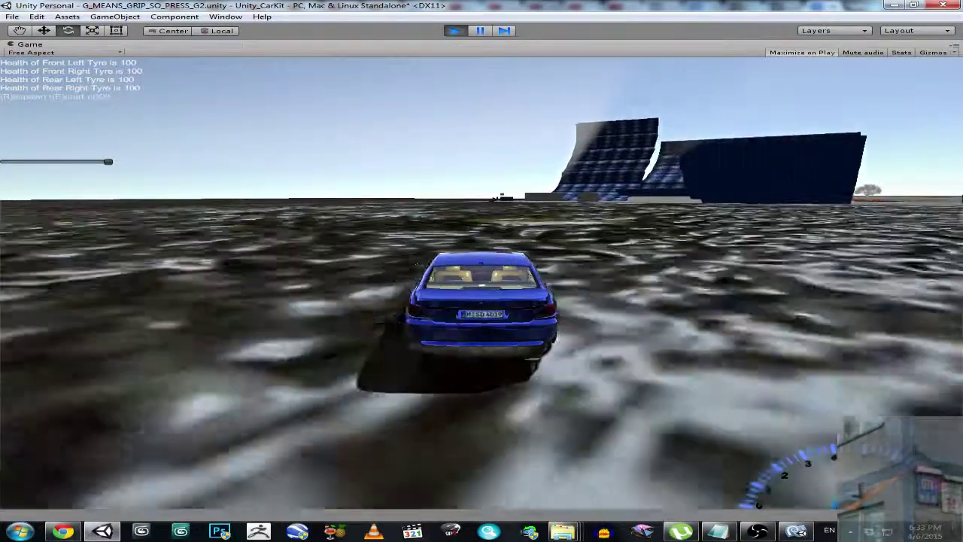
{"action": "key", "text": "r"}
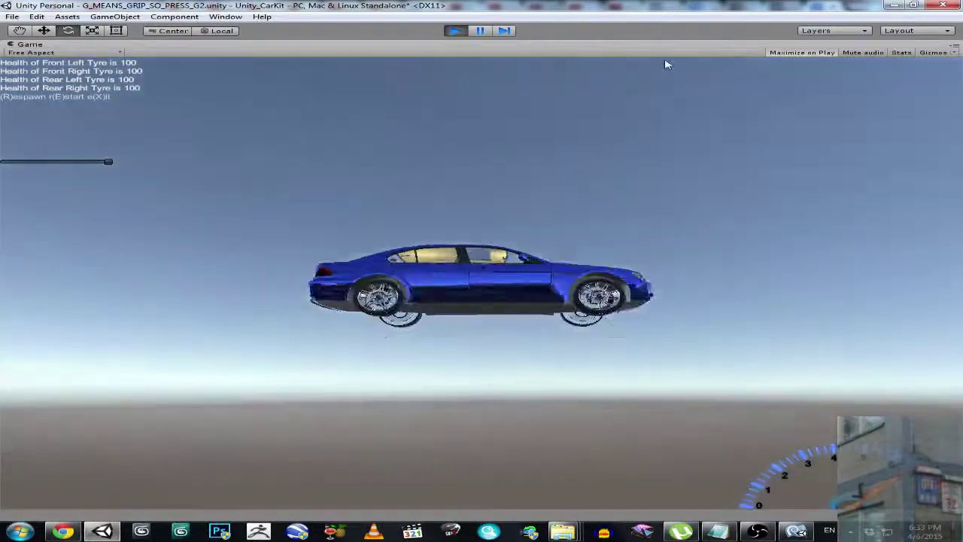